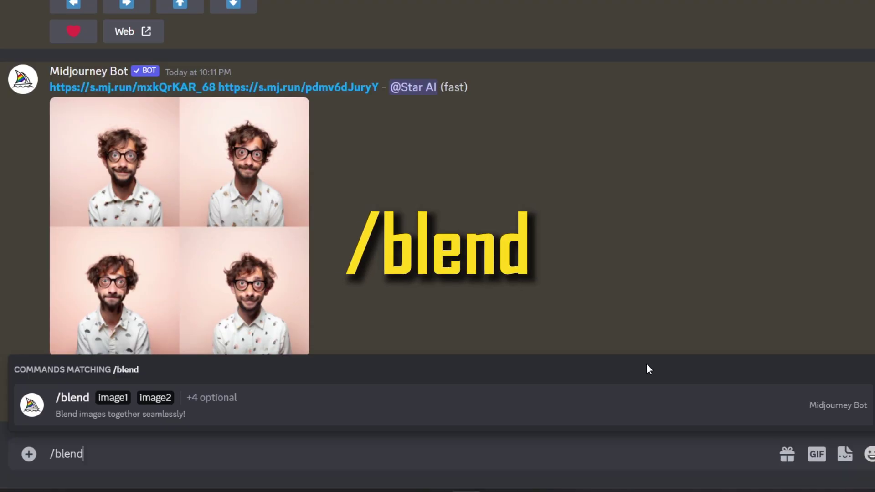
- Start a /blend command and add the image3, image4 and image5 slots
key(Return)
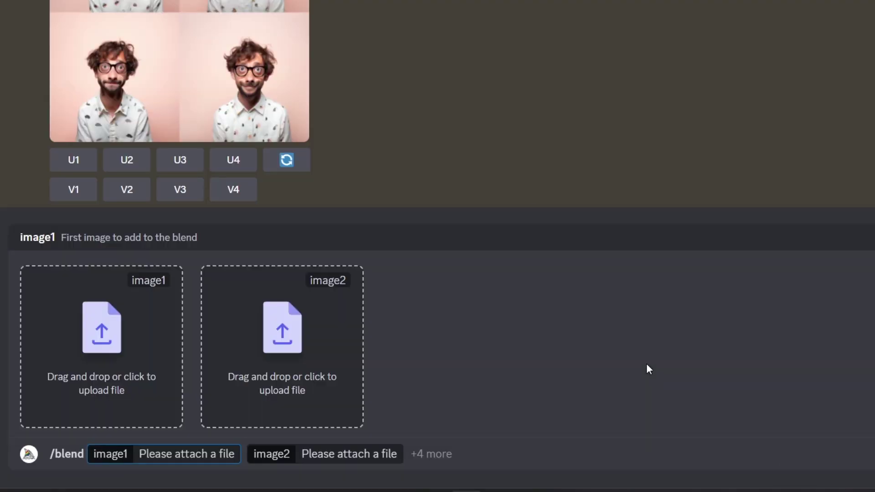
click(433, 455)
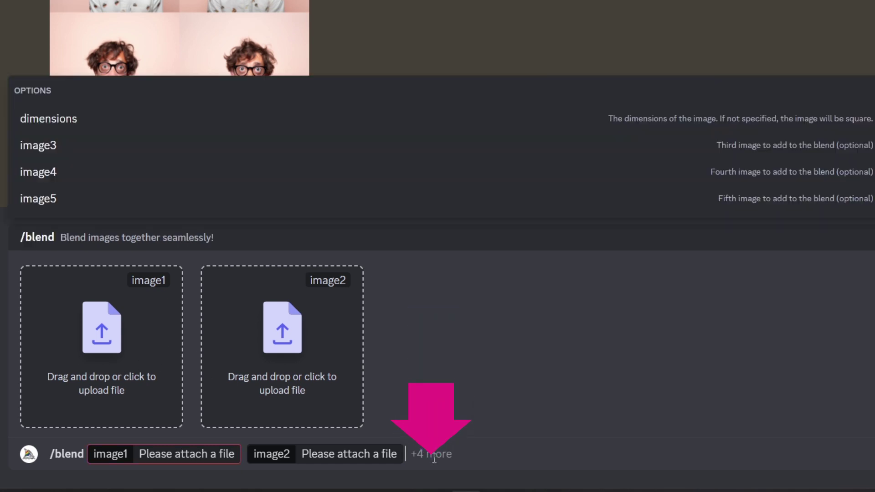
click(54, 146)
click(48, 177)
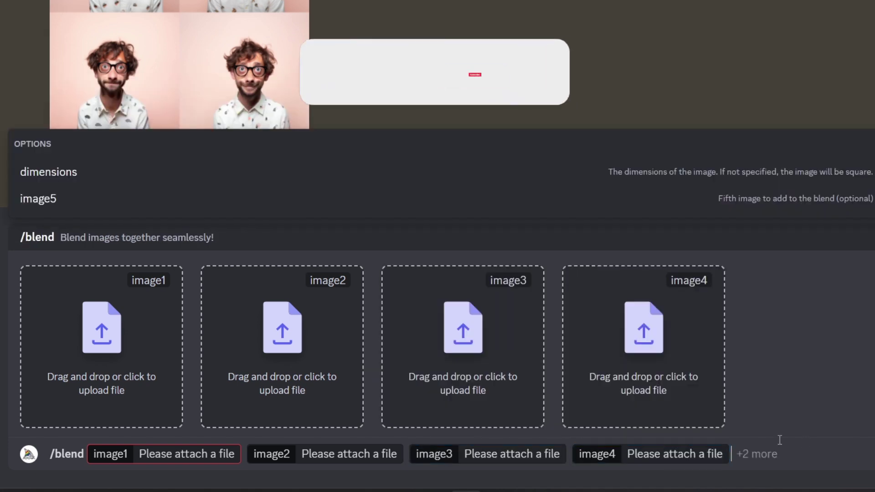
click(41, 199)
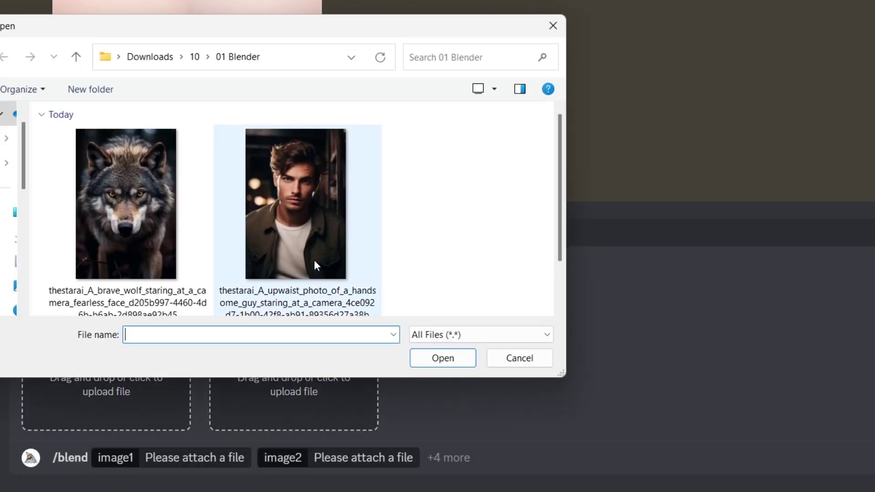
- Upload the young man's portrait as image1 and the wolf photo as image2
click(313, 260)
click(444, 360)
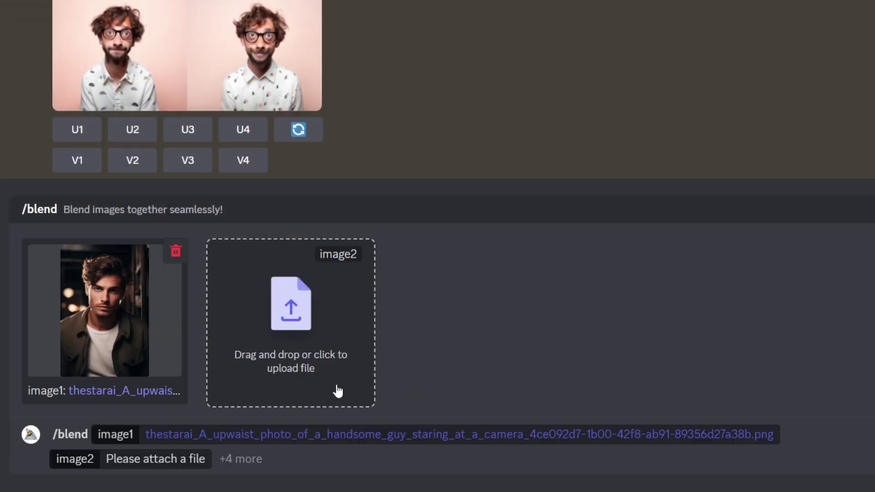
click(285, 346)
click(179, 308)
click(442, 359)
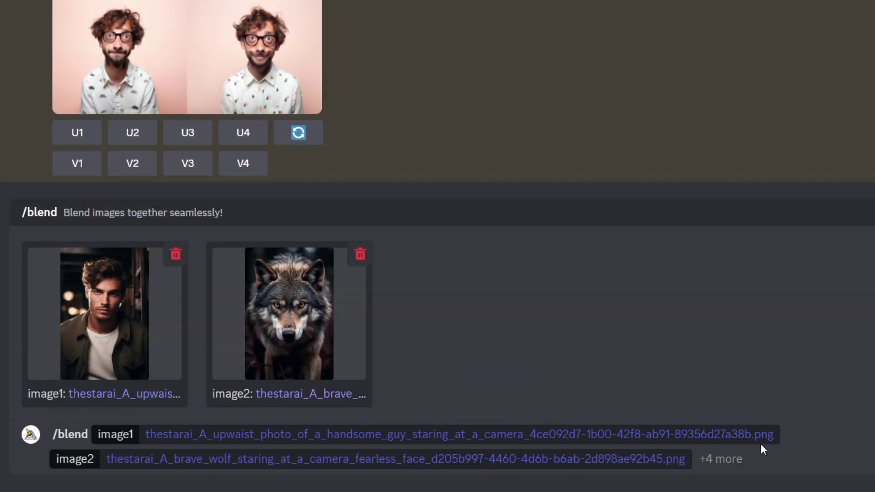
- Set the blend dimensions to Portrait and send the blend to the bot
click(721, 459)
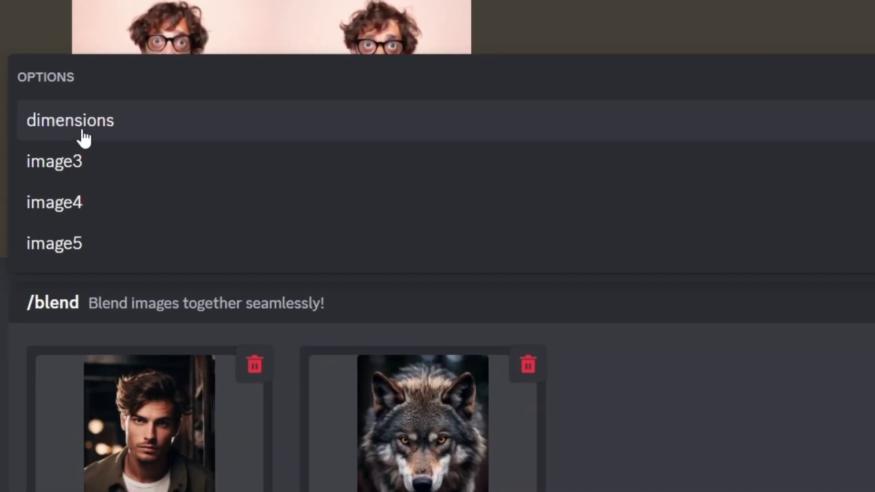
click(83, 132)
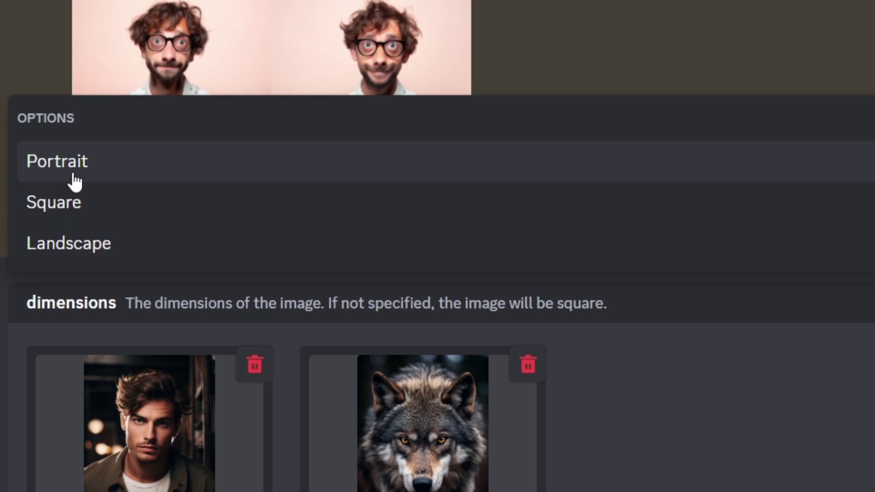
click(73, 179)
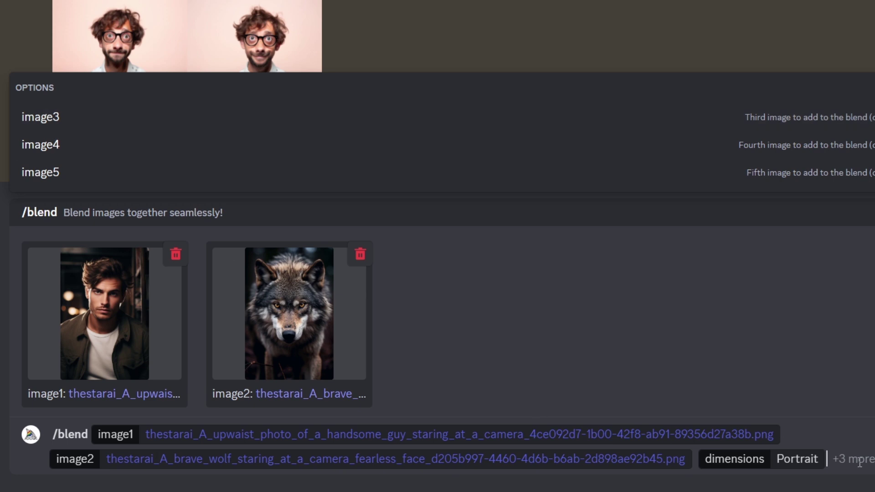
key(Return)
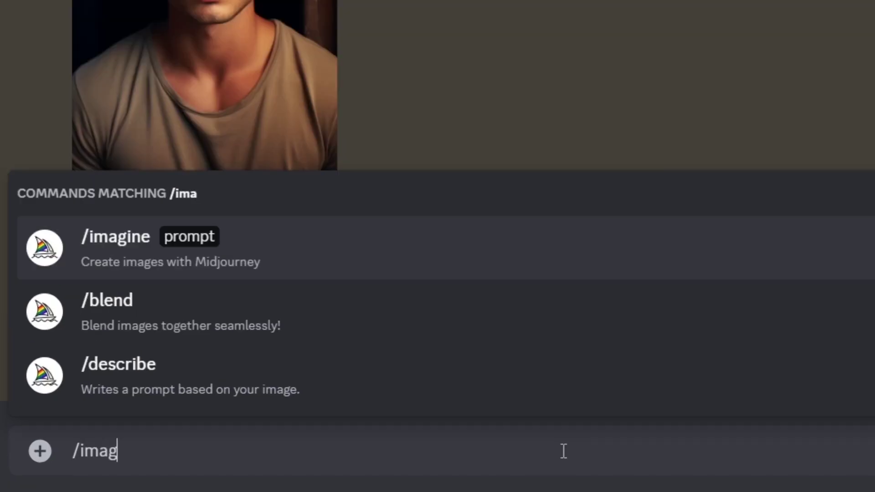
- Start an /imagine prompt and paste the young man's portrait link into it
text(e)
key(Return)
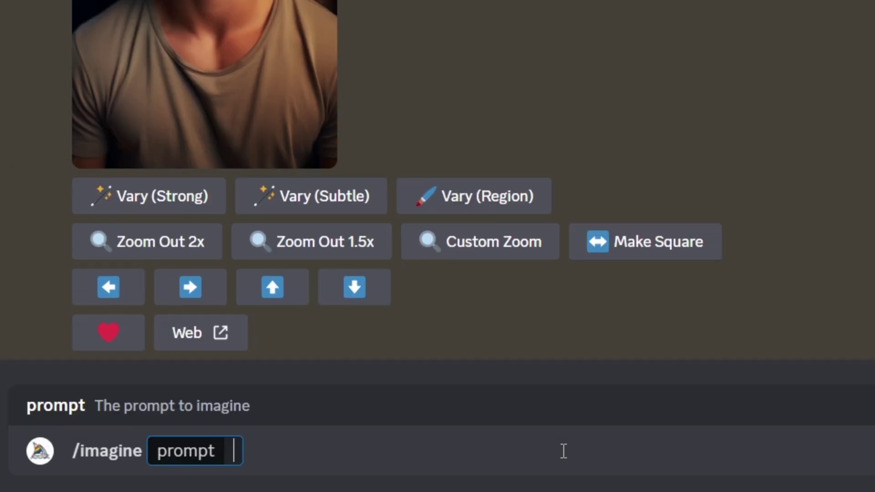
right_click(134, 84)
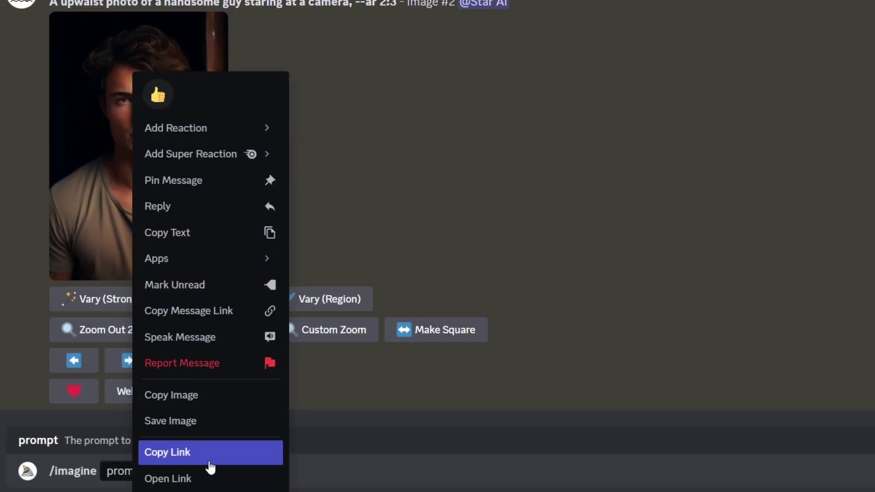
click(174, 458)
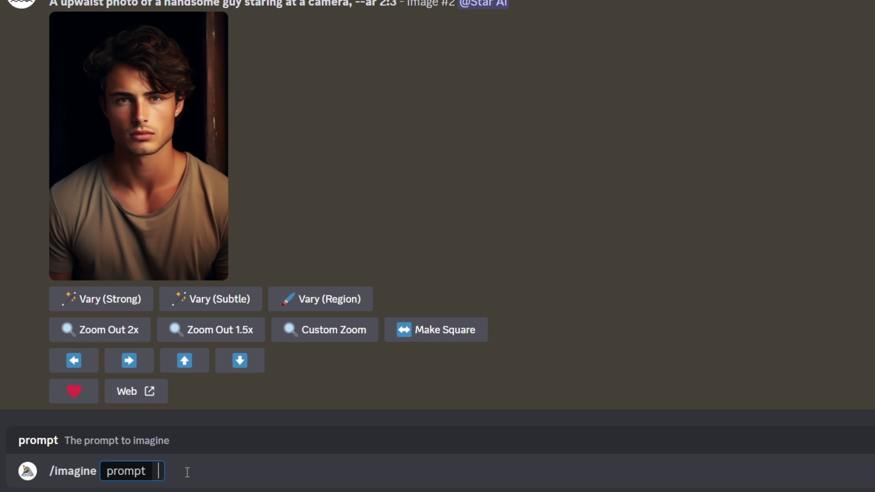
right_click(160, 471)
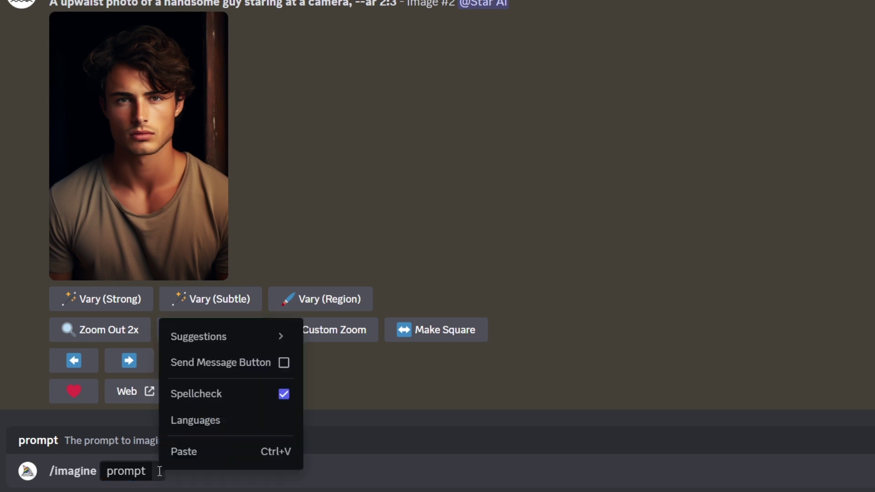
click(190, 452)
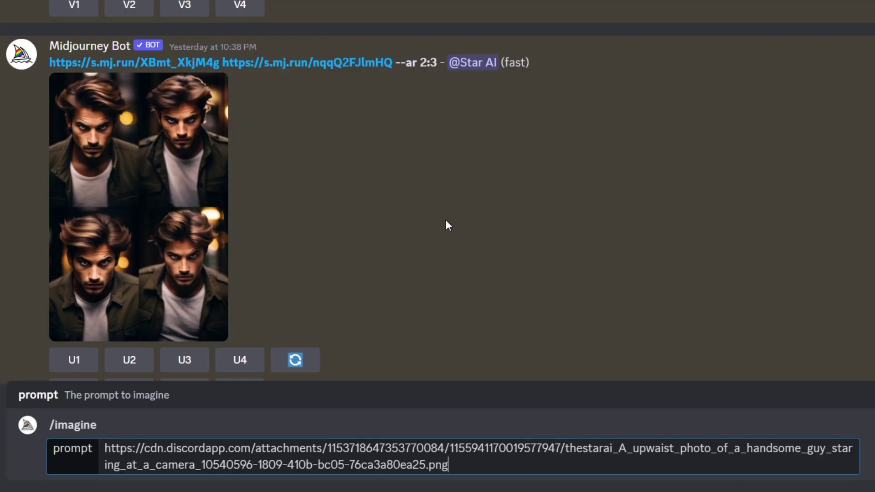
- Append the wolf image link plus 'werewolf guy --ar 2:3' to the prompt and submit it
scroll(445, 225, up, 15)
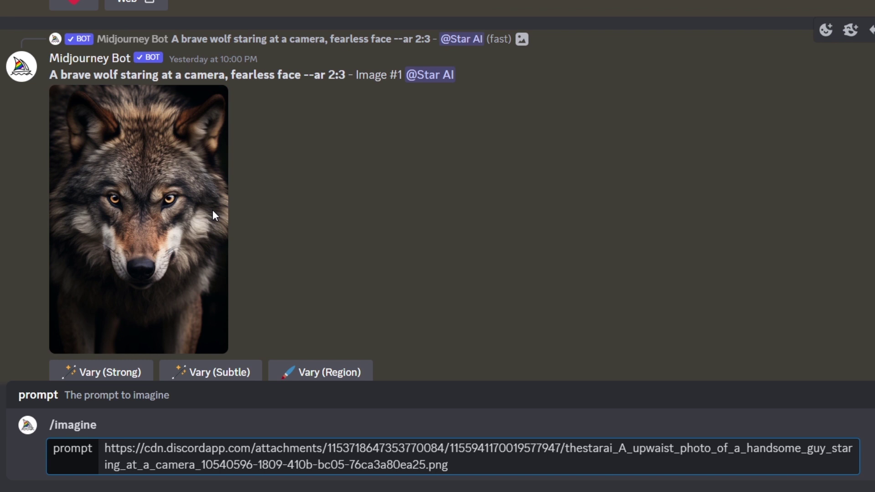
right_click(156, 193)
click(220, 445)
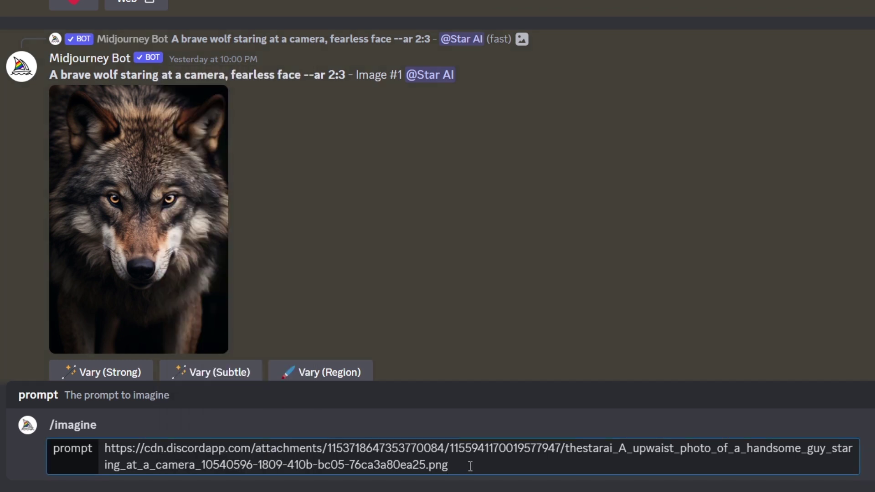
right_click(469, 464)
click(518, 451)
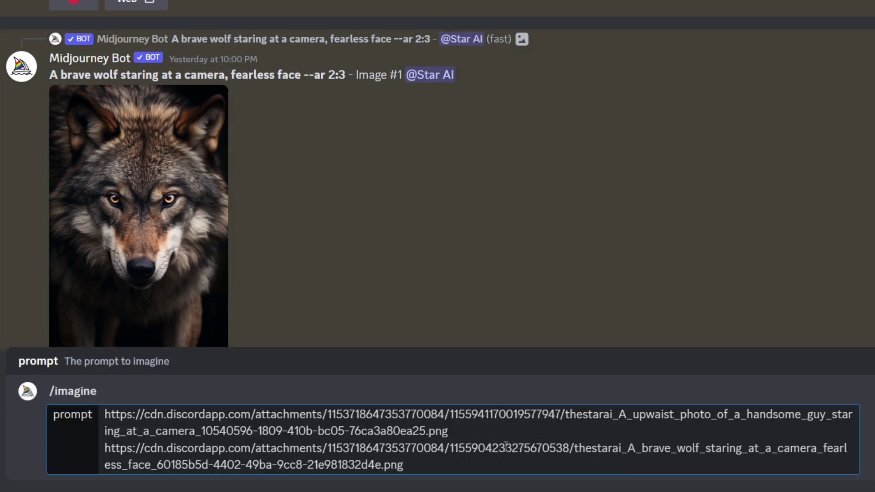
text(werewolf)
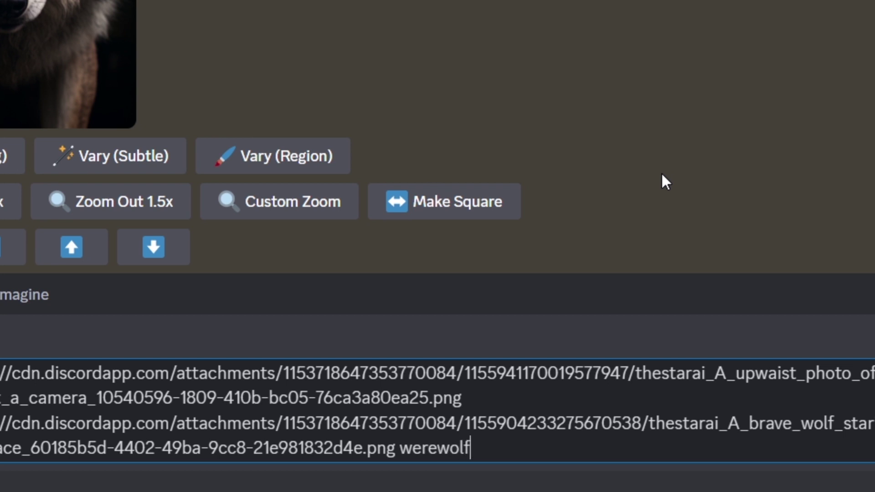
text( guy --ar 2)
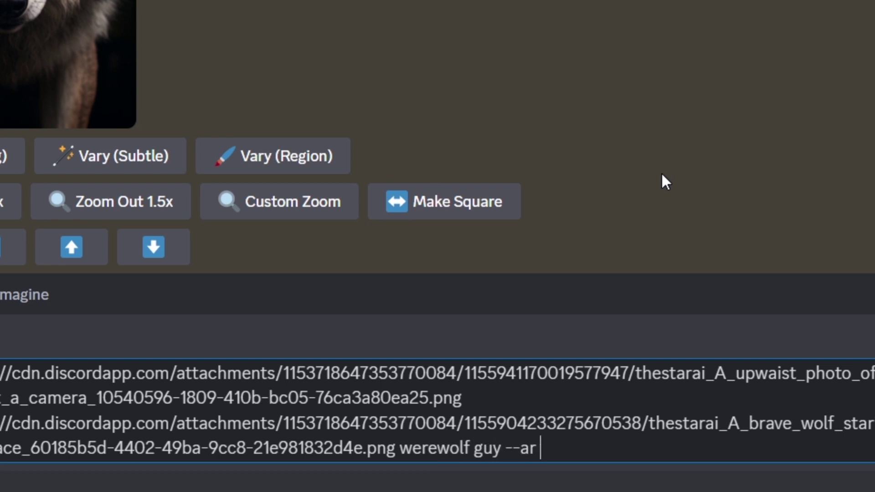
text(:3)
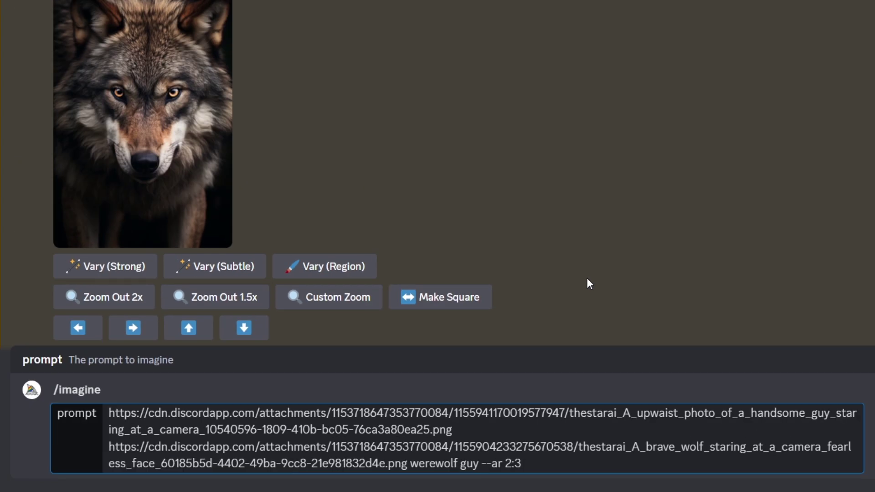
key(Return)
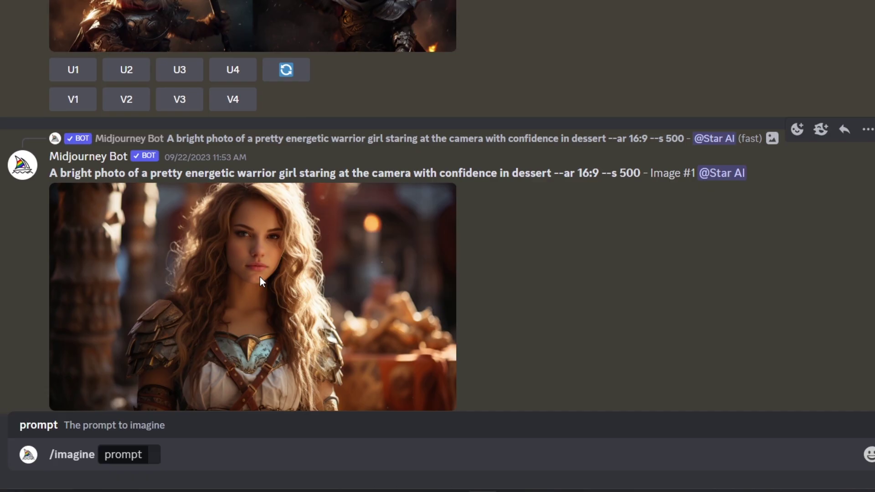
- Submit the warrior-girl image link with 'A girl on the beach', then enlarge the resulting grid
right_click(260, 277)
click(304, 445)
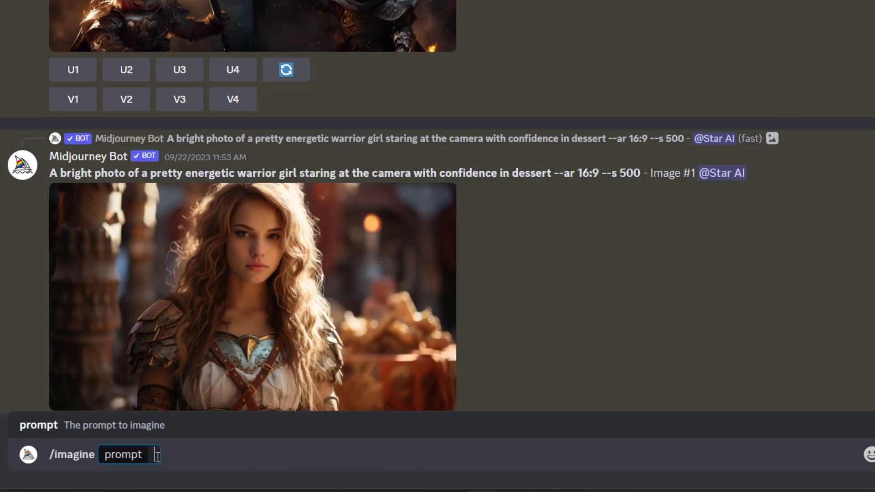
right_click(156, 453)
click(182, 438)
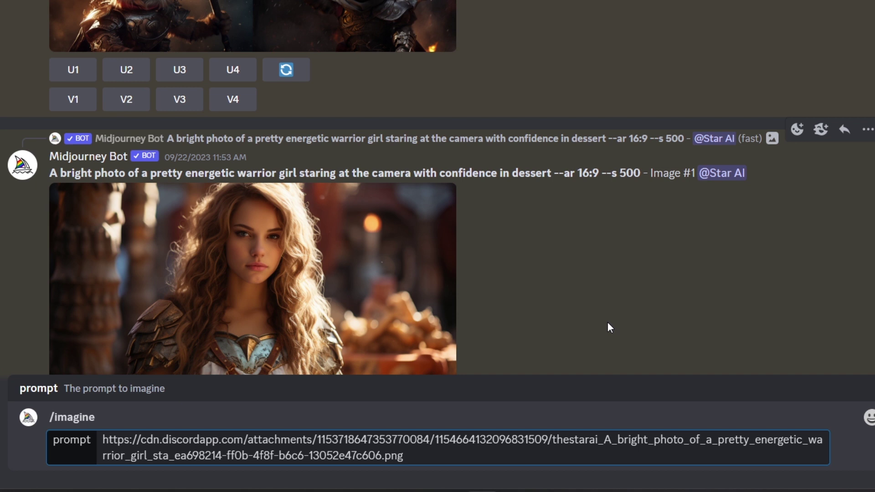
text(A girl )
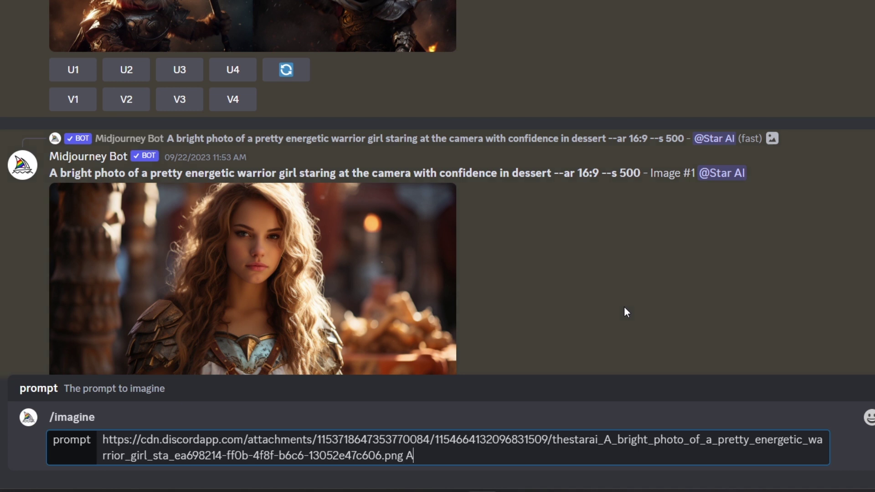
text(on the beach)
key(Return)
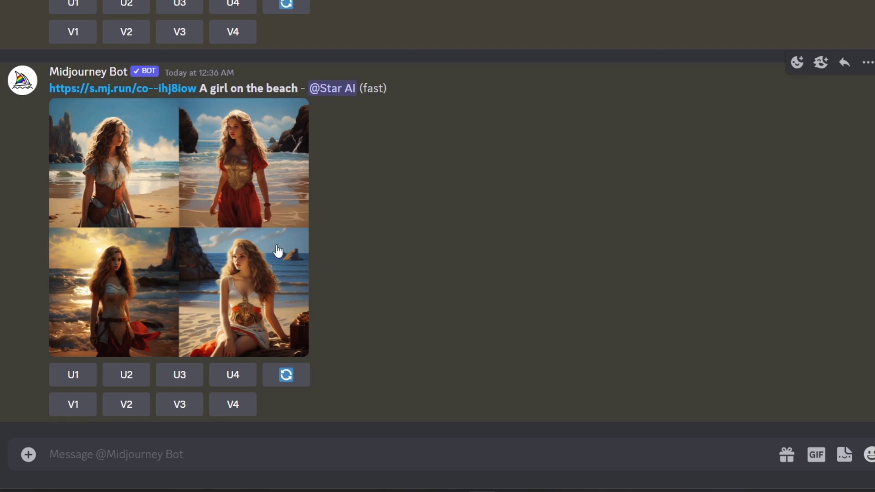
click(279, 251)
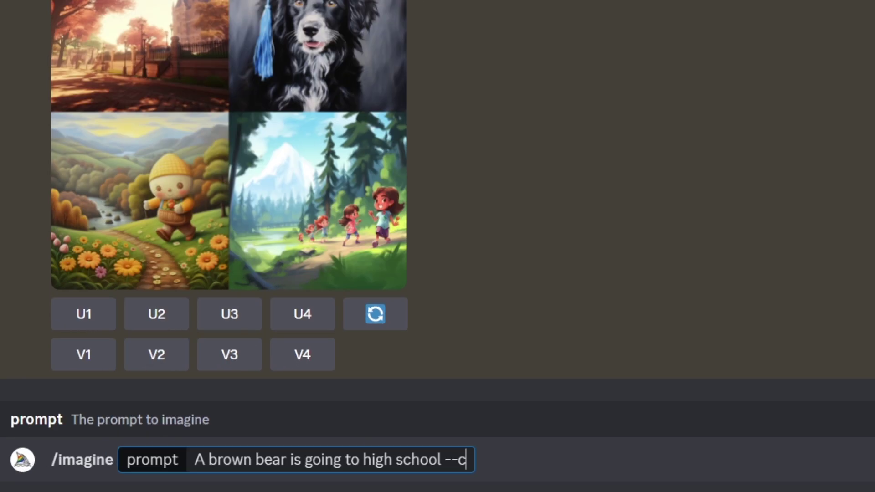
- Add chaos value '--c 10' to the brown bear high school prompt
text(10)
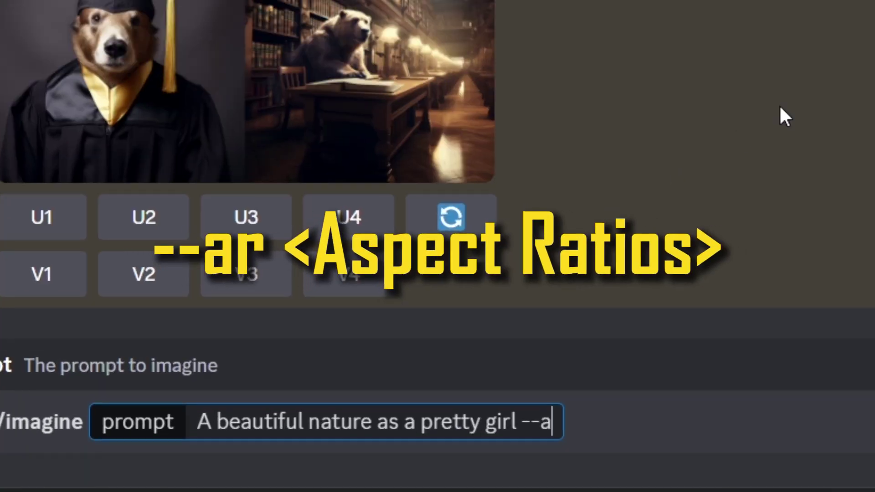
- Append the '--ar 16:9' aspect ratio to 'A beautiful nature as a pretty girl'
text(r )
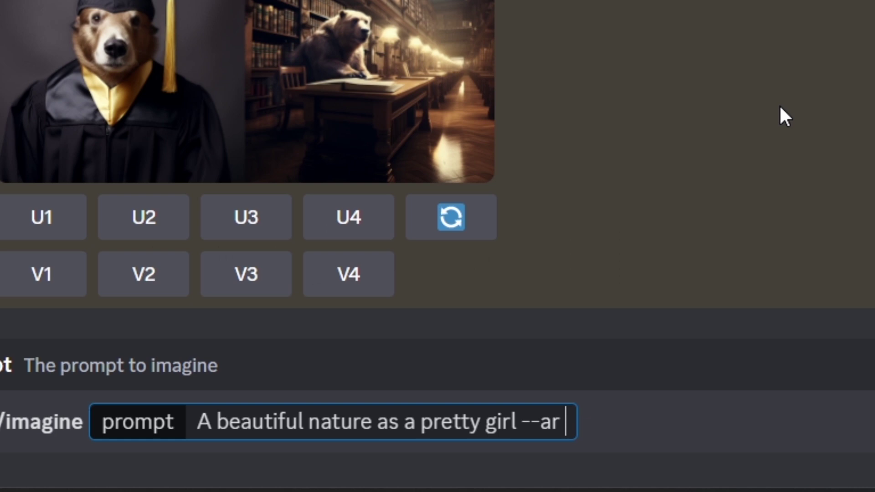
text(16:9)
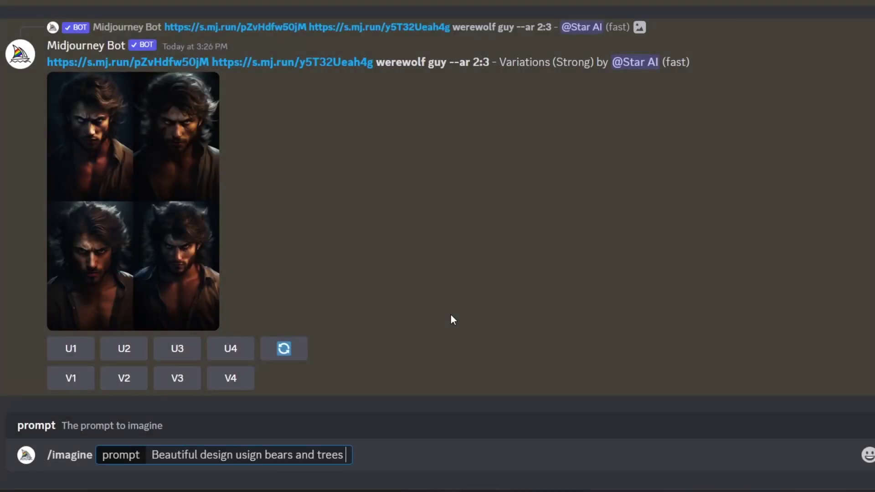
- Submit the bears-and-trees prompt with '--tile' and pick a generated tile to check
text(--tile)
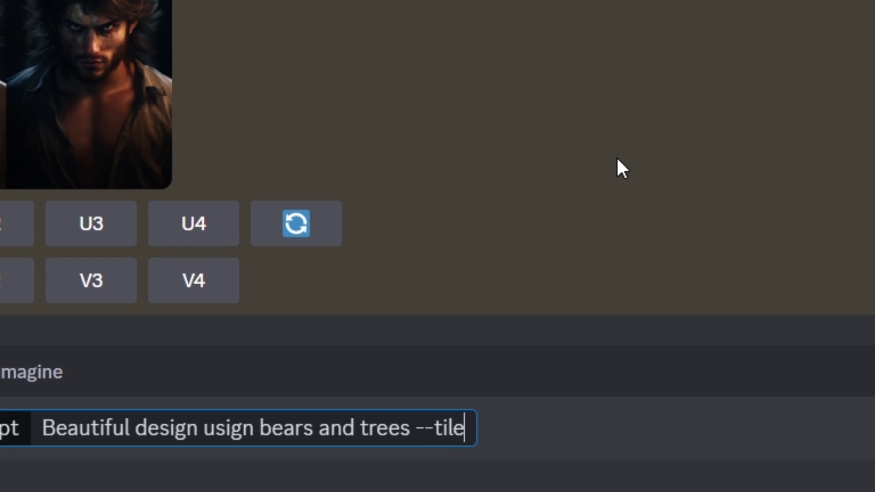
key(Return)
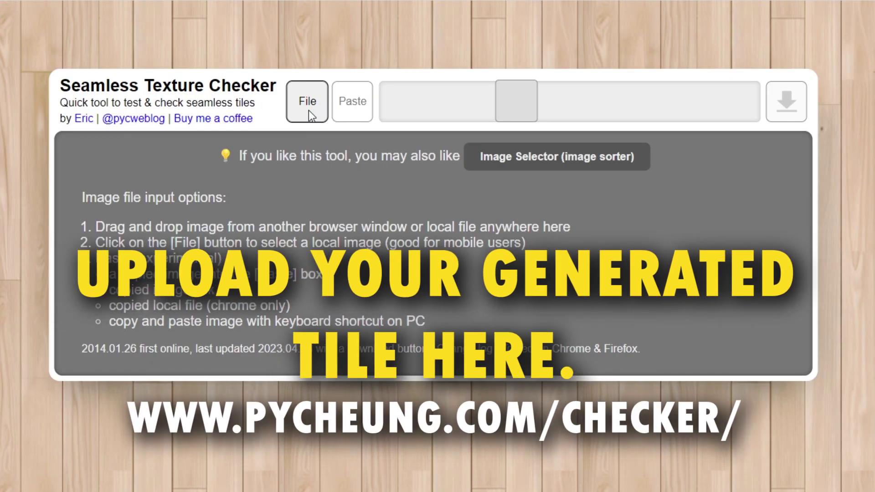
click(308, 110)
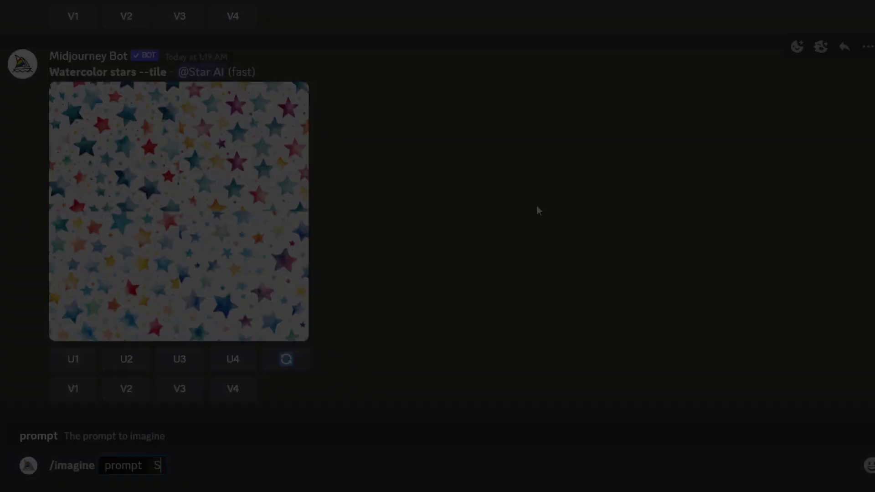
- Send the prompts 'Space ship', 'Space:: ship' and 'space::2 ship::1'
text(pace)
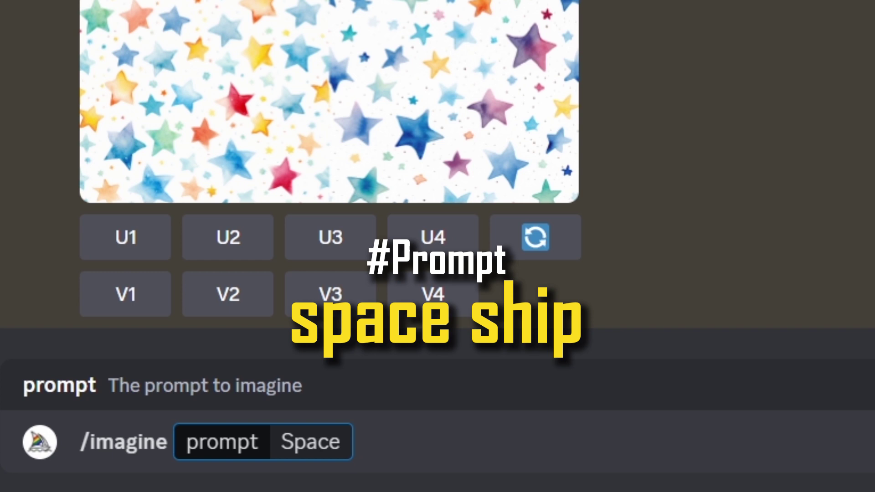
text( ship)
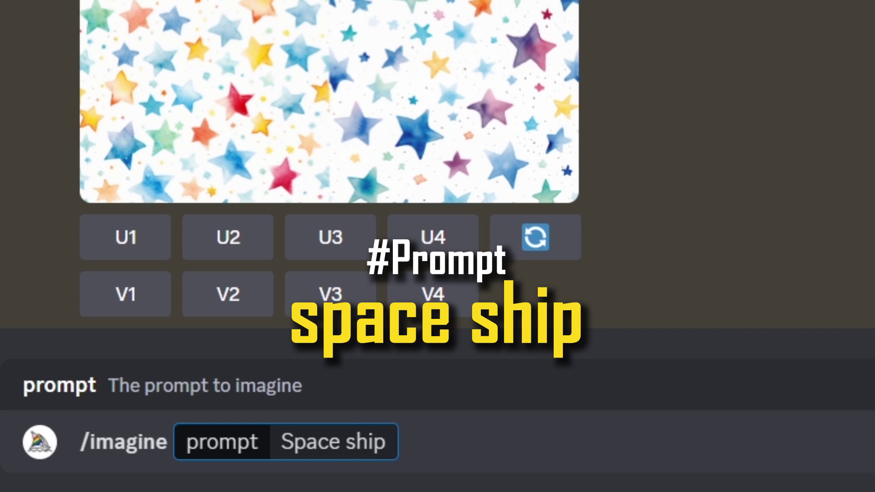
key(Return)
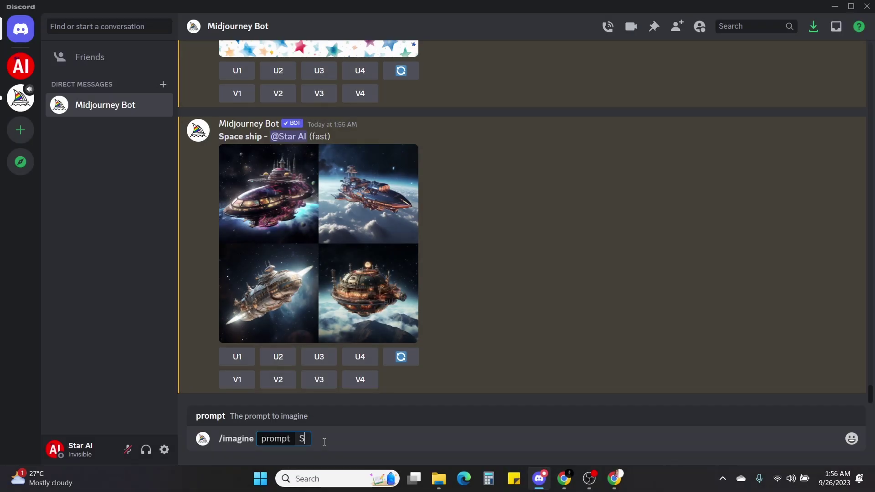
text(pace:: sh)
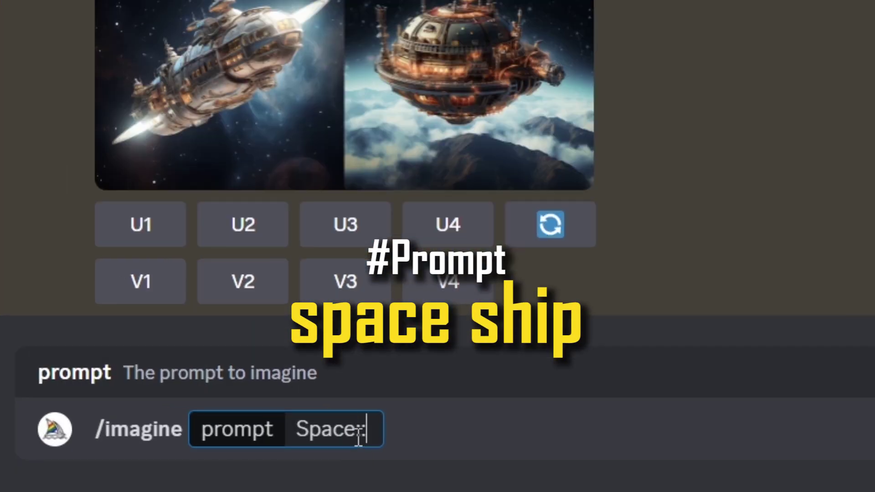
text(ip)
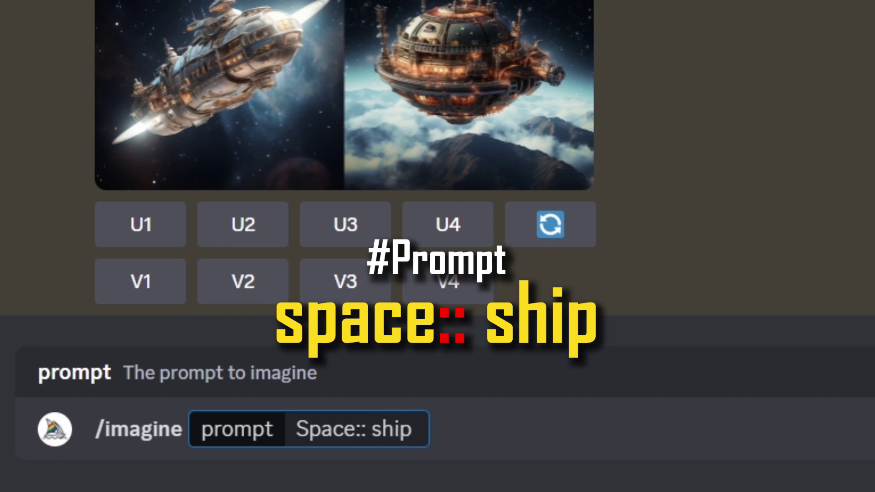
key(Return)
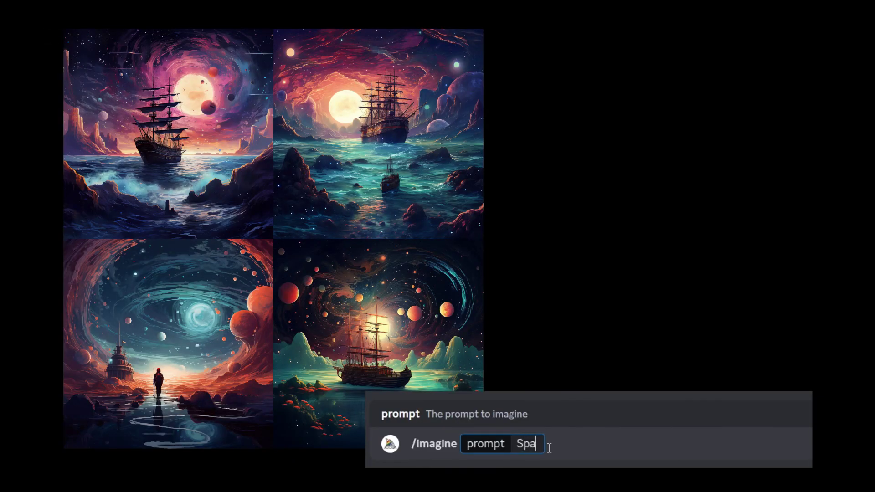
text(s)
text( ship)
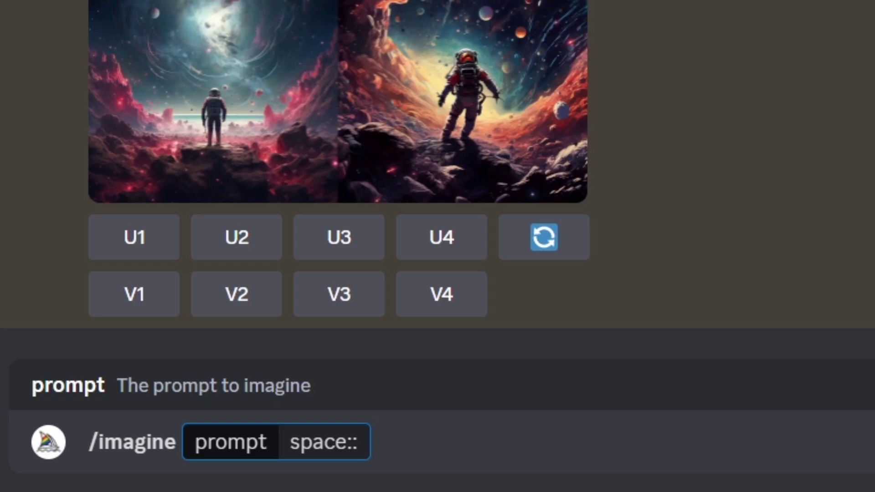
text(2 shi)
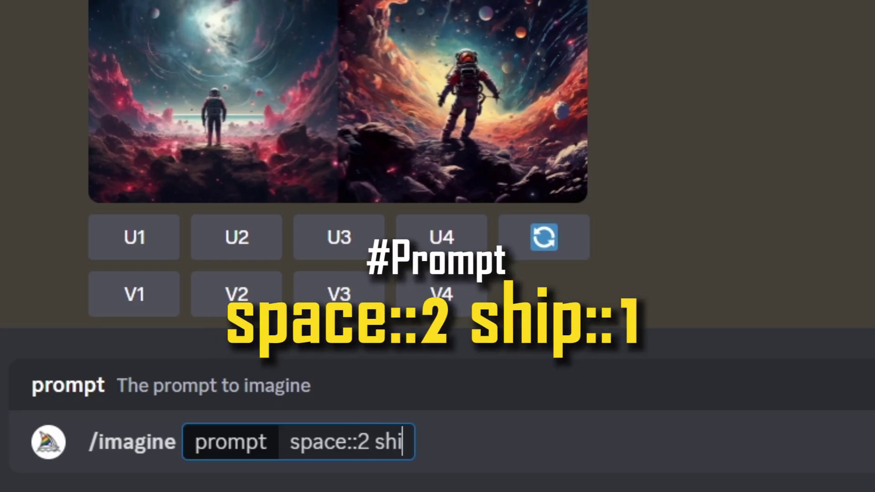
text(p::1)
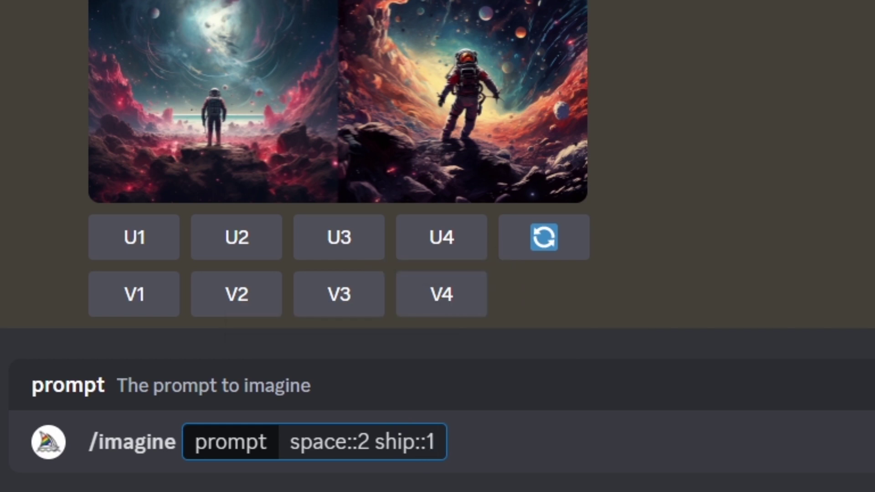
key(Return)
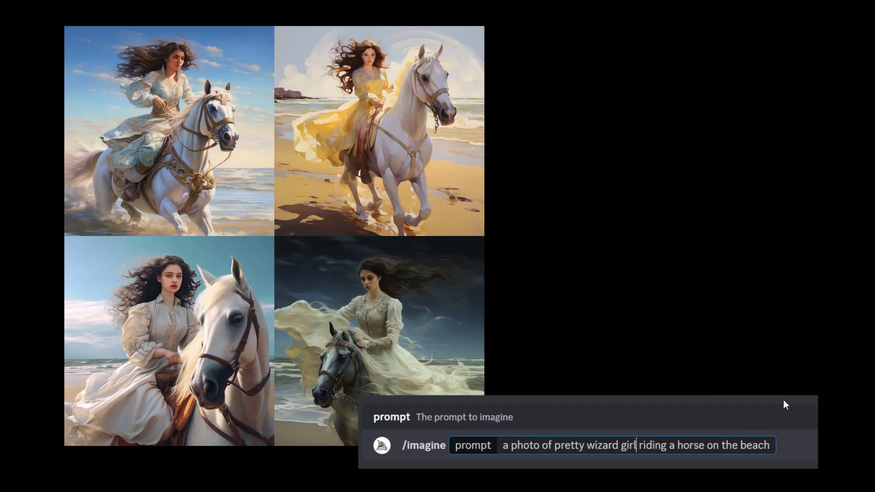
- Weight the wizard-girl prompt with girl::2, horse::2 and beach::4
text(::2)
click(719, 449)
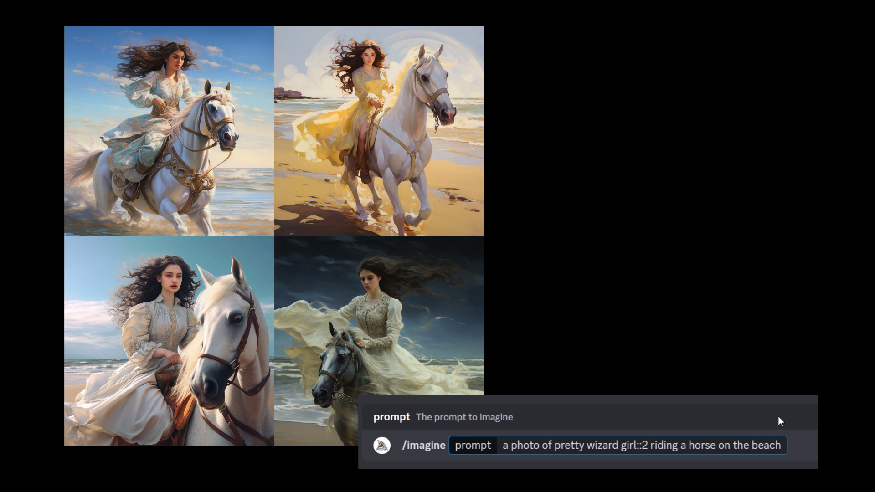
text(::2)
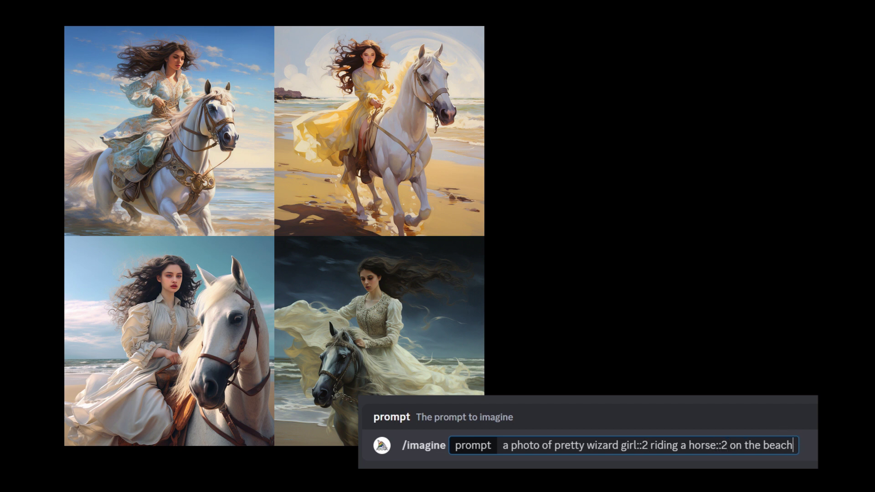
text(::4)
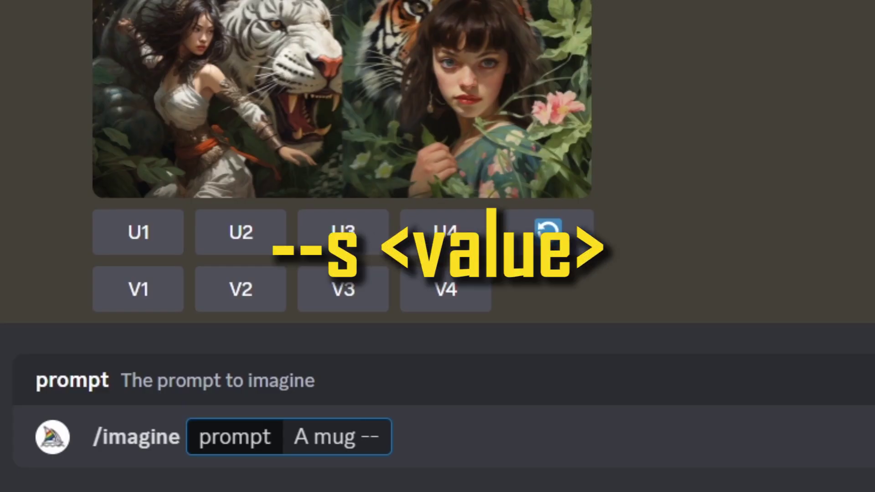
- Send 'A mug --s 50' with stylize set to 50
text(s 50)
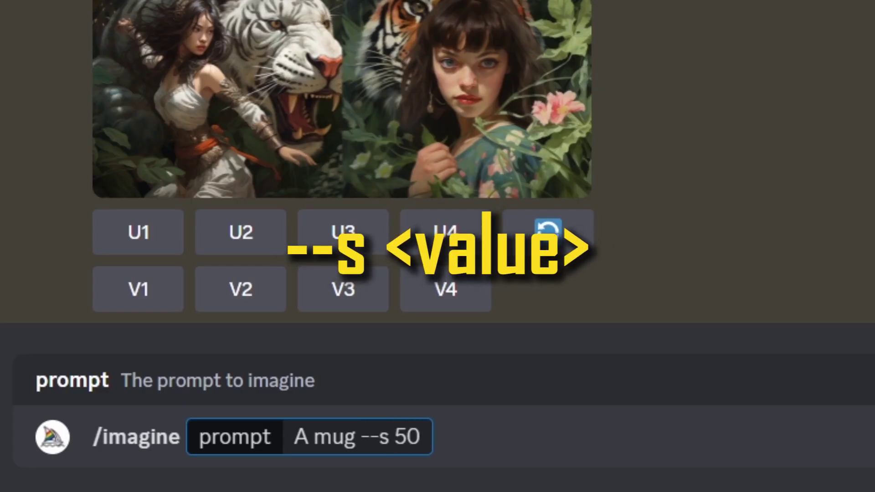
key(Return)
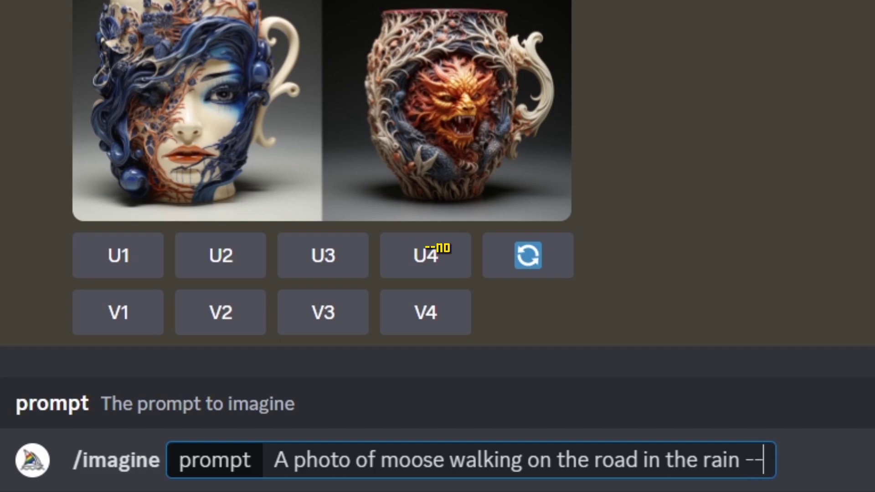
- Add '--no trees, humans, vehicals' to the moose-on-the-road-in-the-rain prompt
text(no tre)
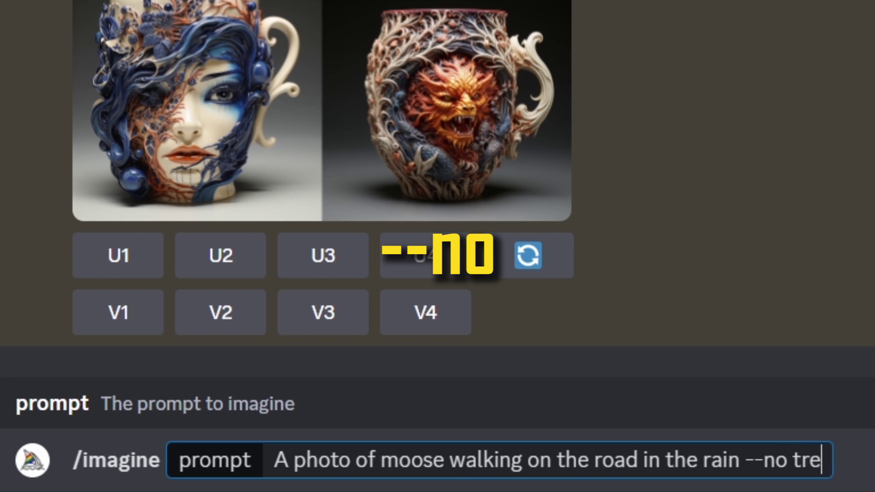
text(es, h)
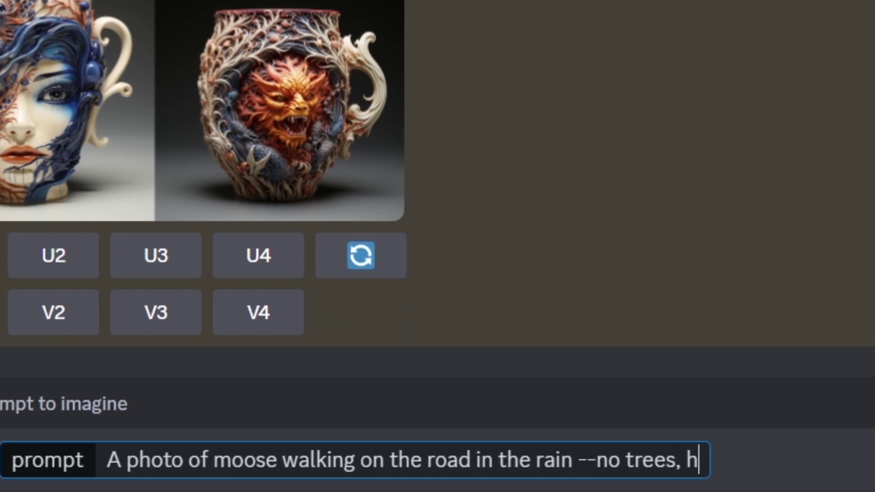
text(umans, vehicals)
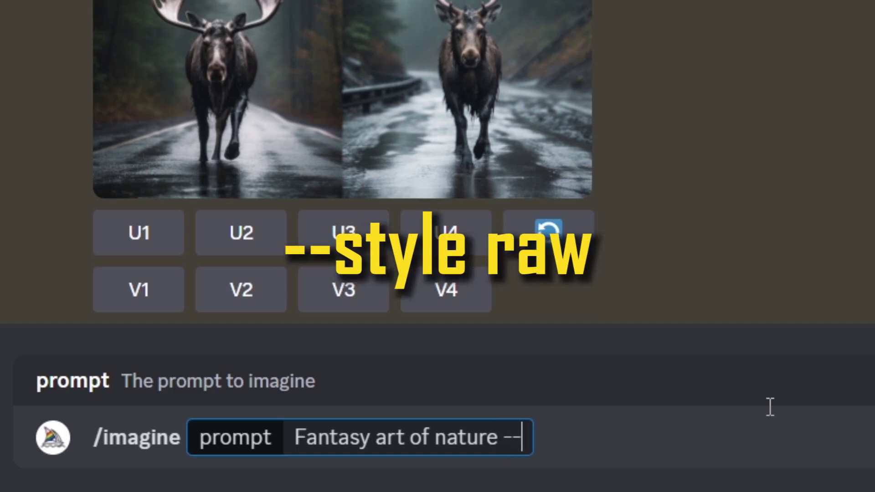
- Append --style raw to the 'Fantasy art of nature' prompt
text(style raw)
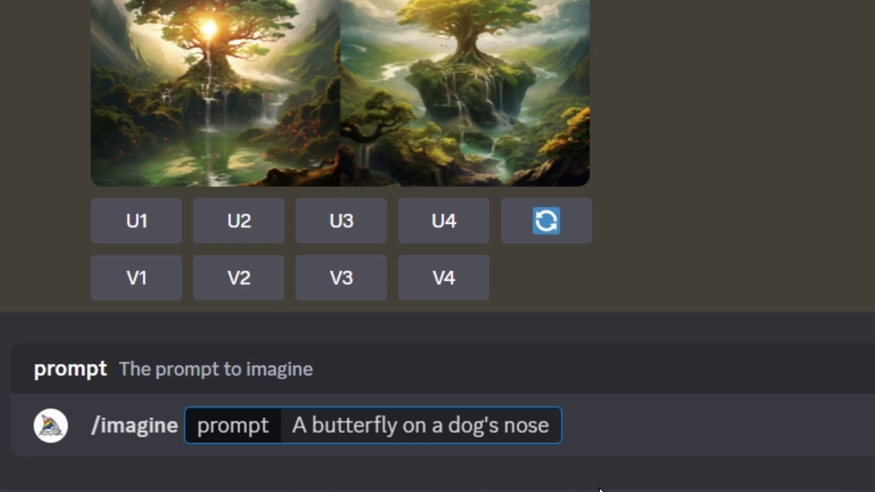
- Send the butterfly-dog prompt with --video, then react ✉️ to receive its video link
text(--)
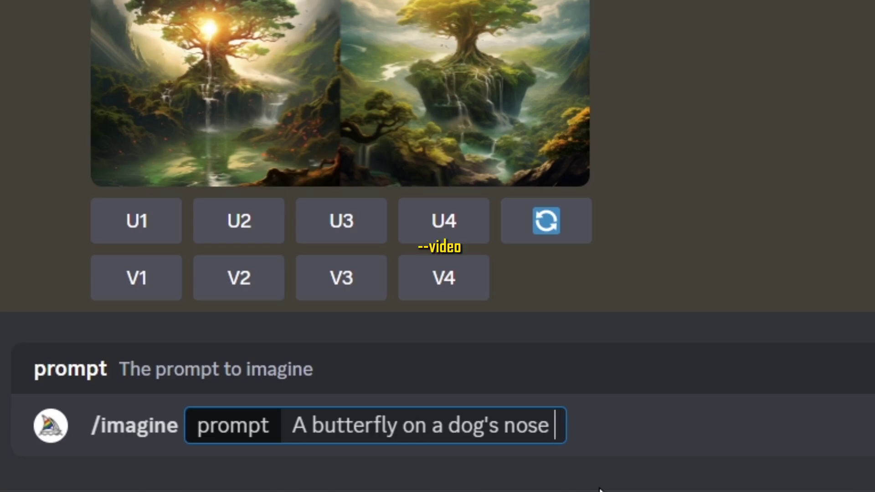
text(video)
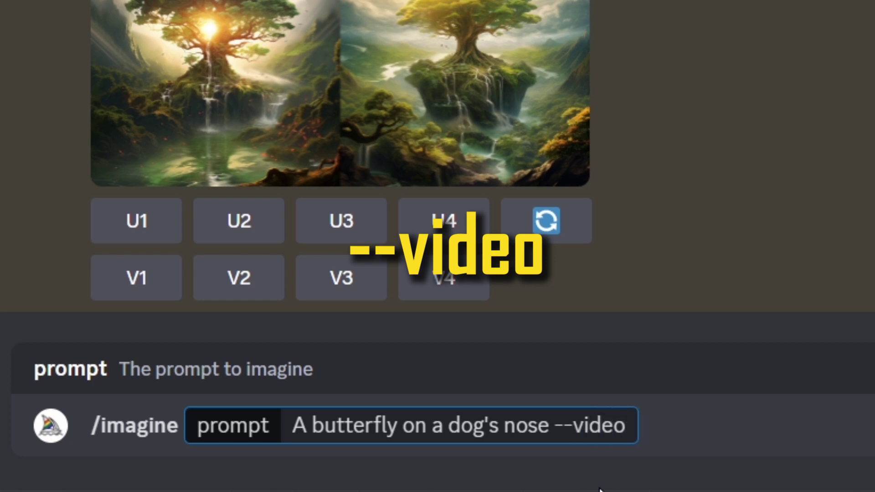
key(Return)
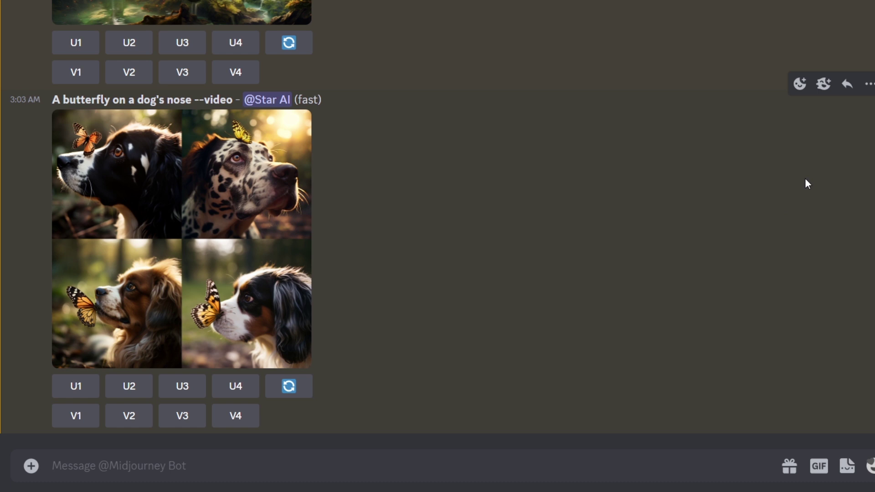
click(802, 86)
text(envel)
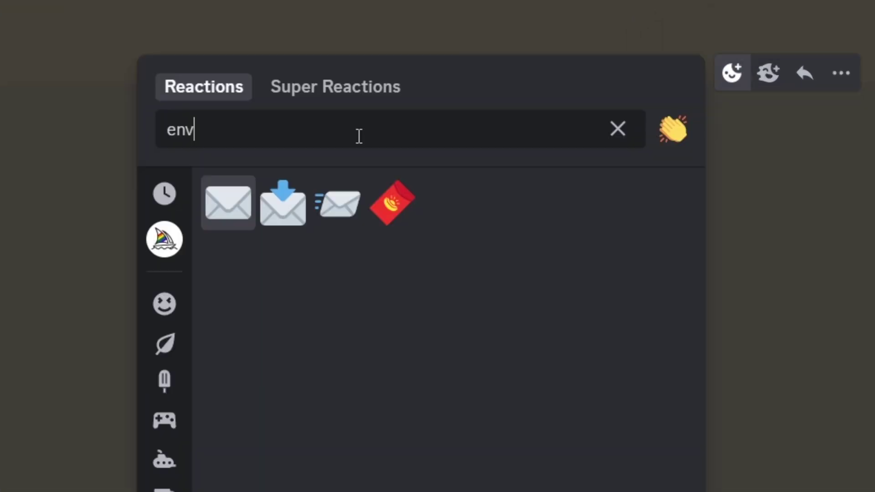
text(op)
click(233, 211)
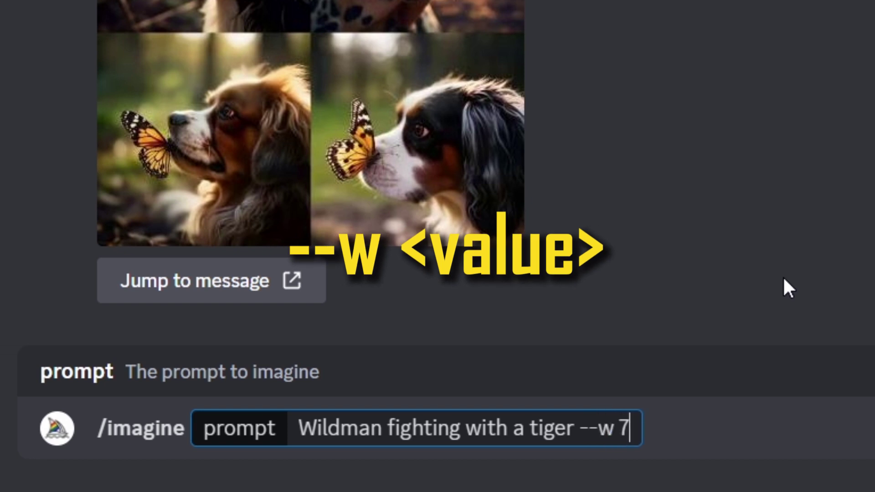
- Send the prompt 'Wildman fighting with a tiger --w 750'
key(Return)
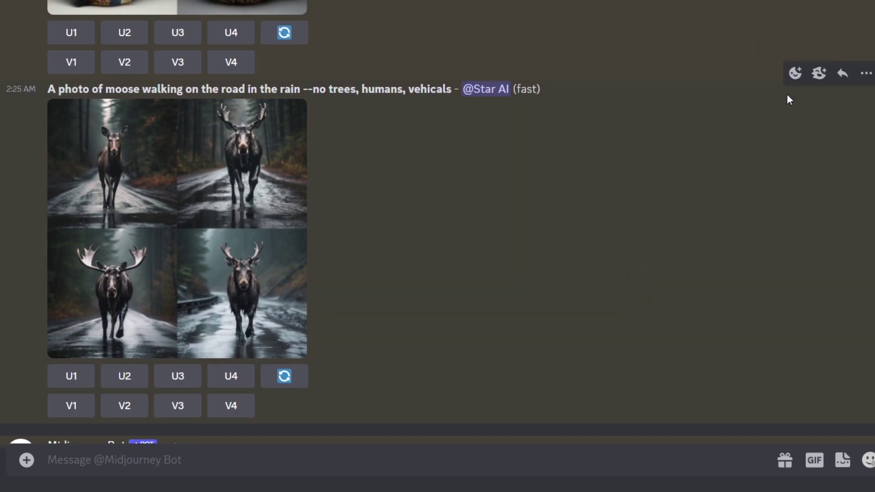
click(795, 73)
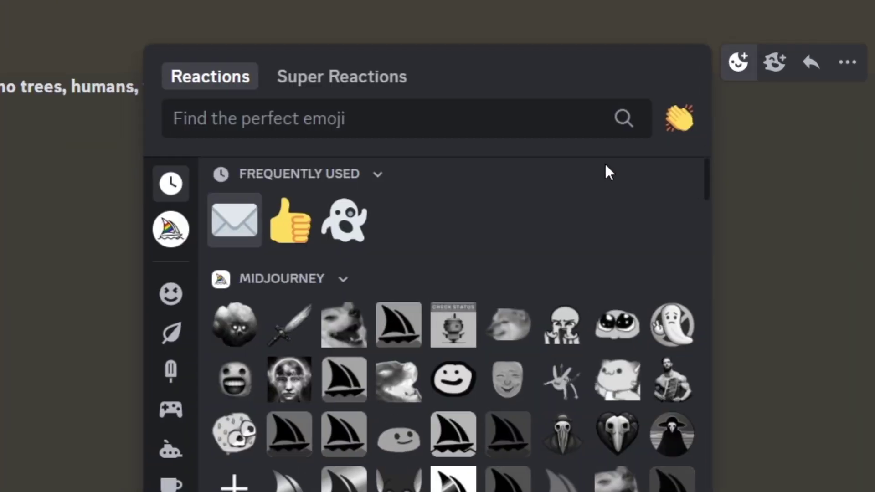
click(230, 228)
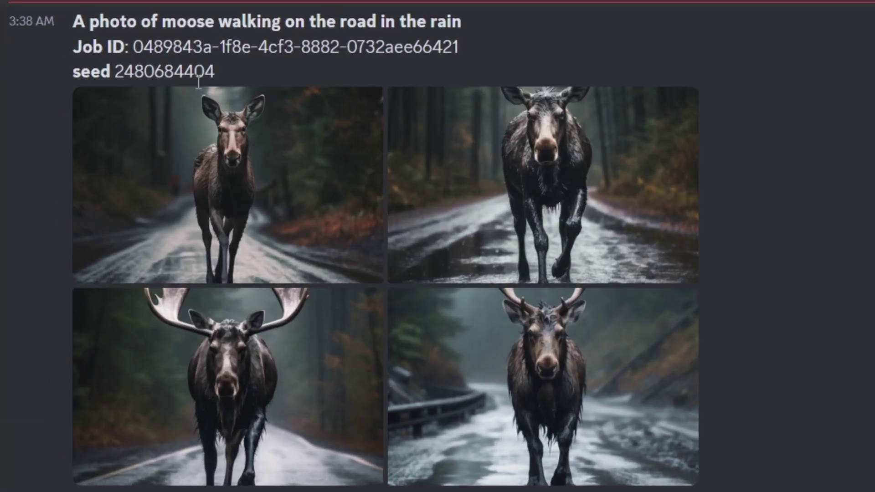
drag(116, 72, 215, 69)
key(ctrl+c)
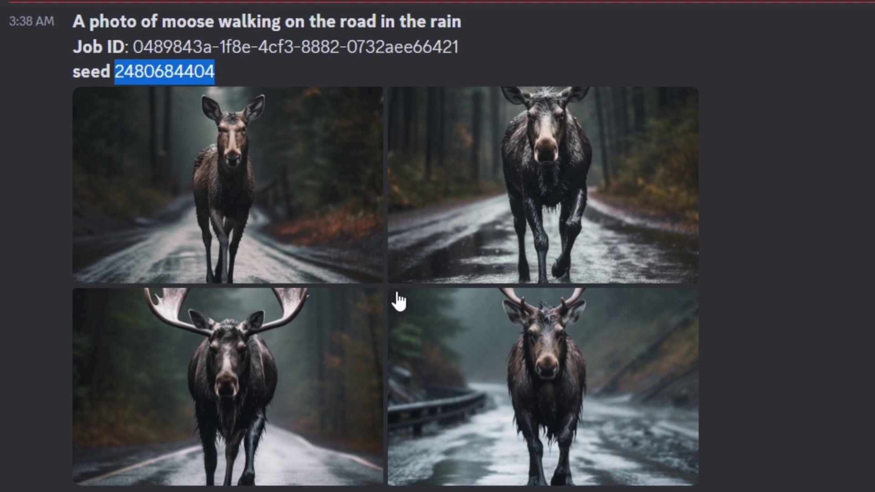
click(111, 459)
text(/)
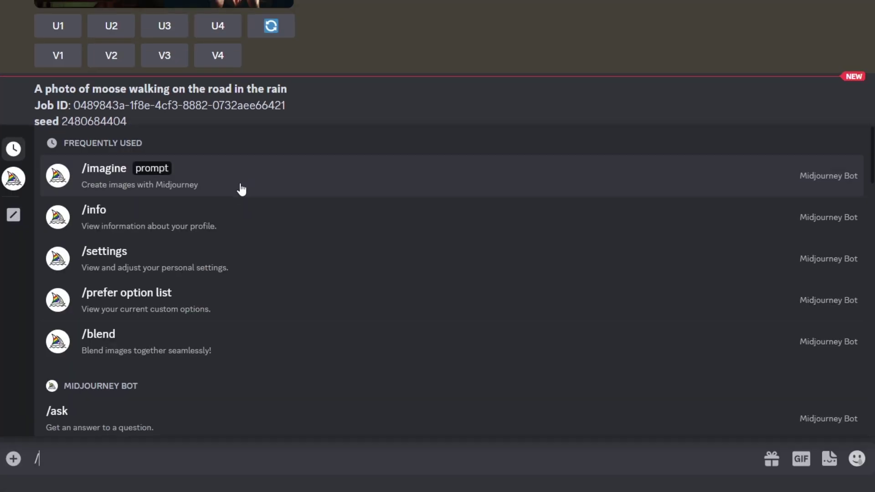
click(240, 190)
text(A photo of a dog walking on the road)
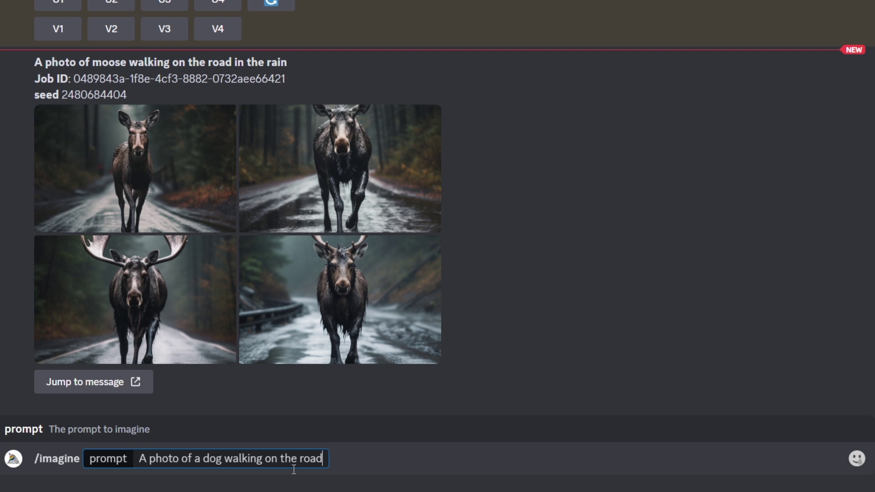
text( in the rain)
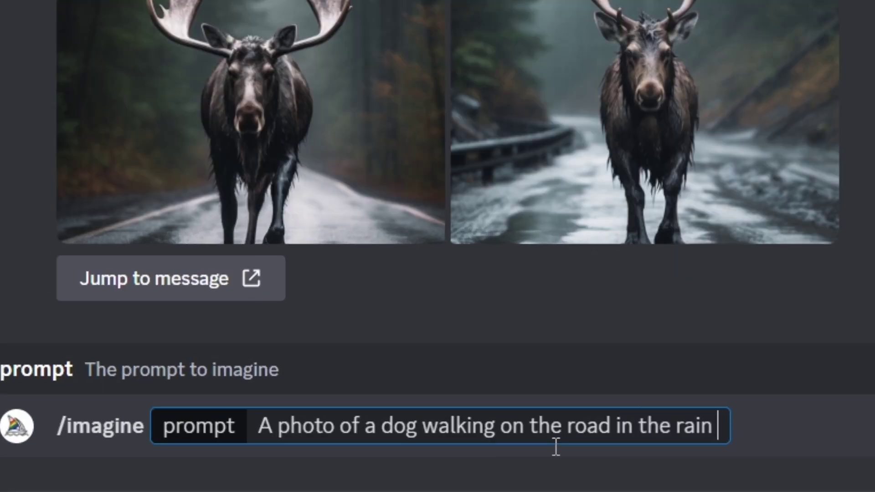
text( --seed)
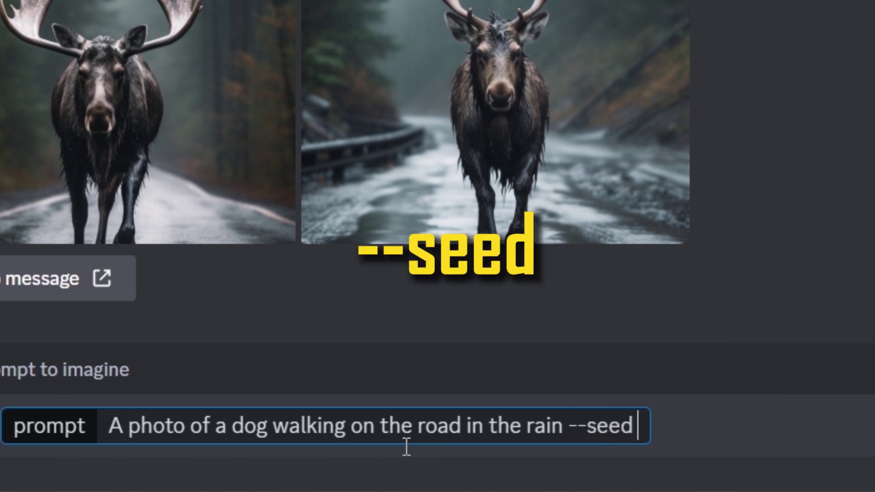
key(ctrl+v)
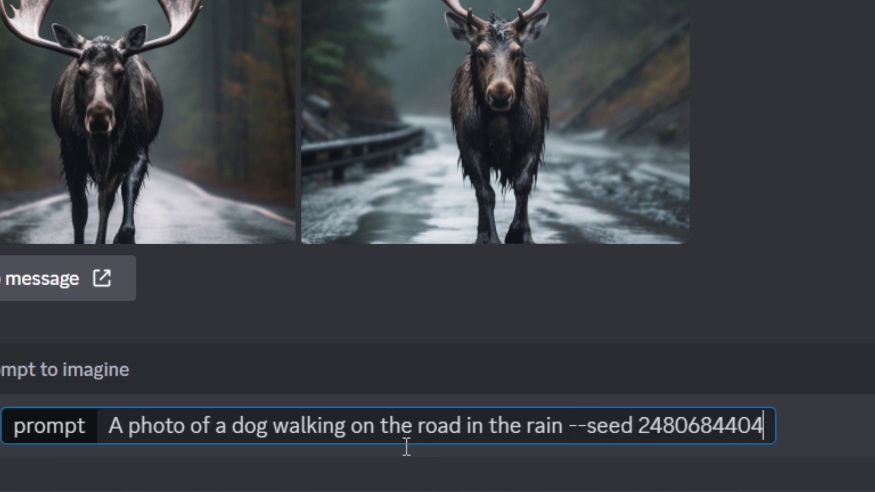
key(Return)
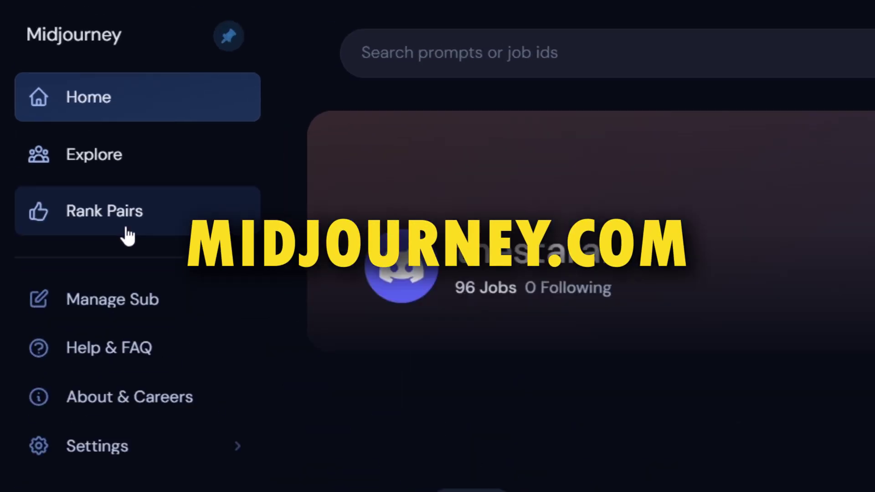
- On Rank Pairs, vote on ten image pairs, from spiral and Sedona to the Maastricht watercolour
click(128, 236)
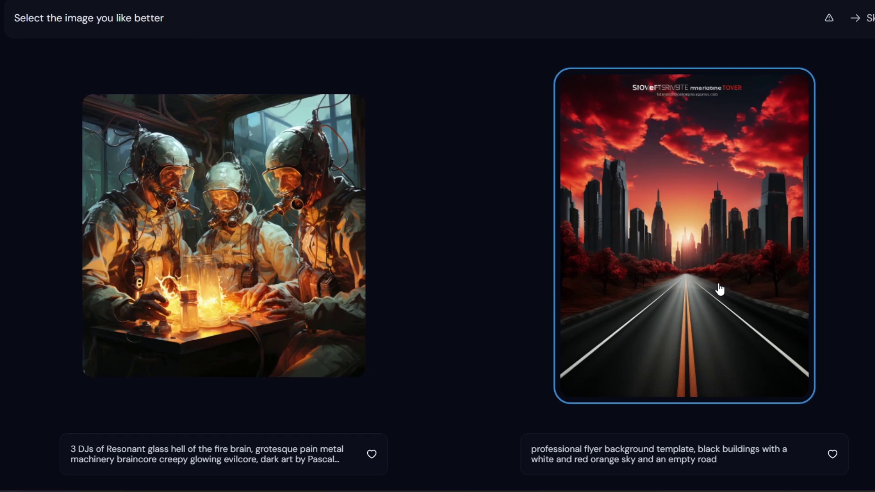
click(223, 237)
click(650, 258)
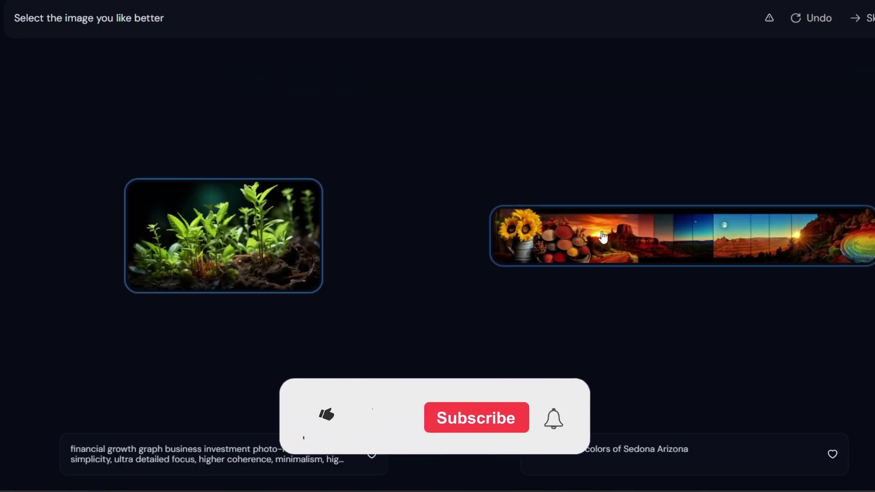
click(586, 244)
click(288, 221)
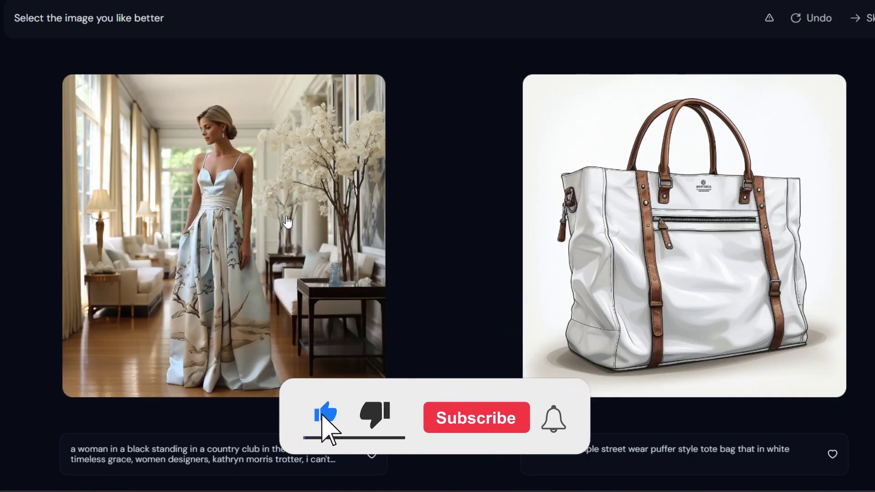
click(270, 236)
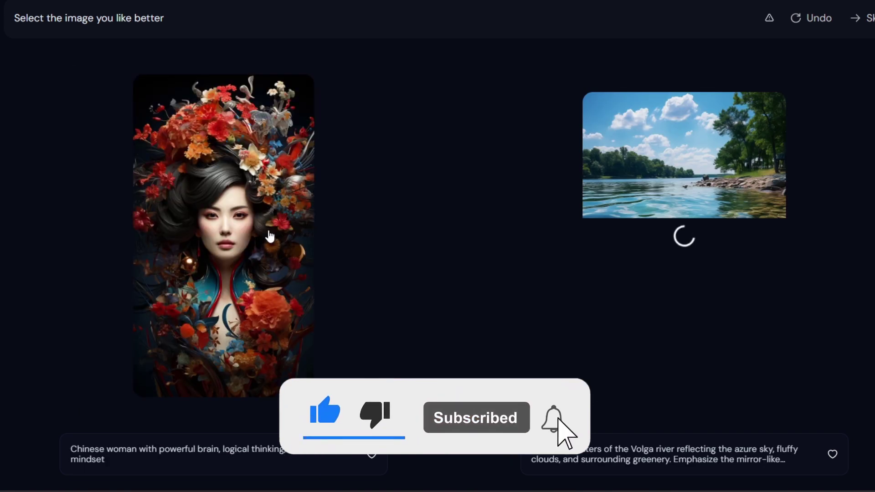
click(270, 233)
click(309, 215)
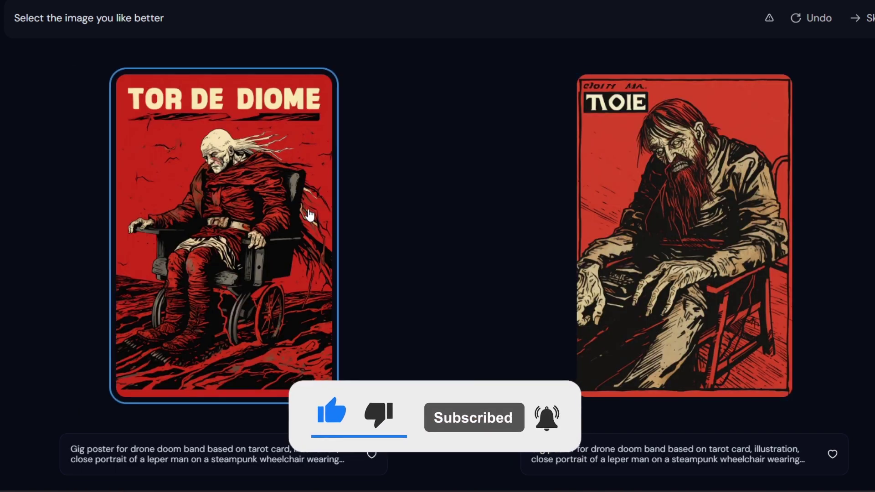
click(759, 188)
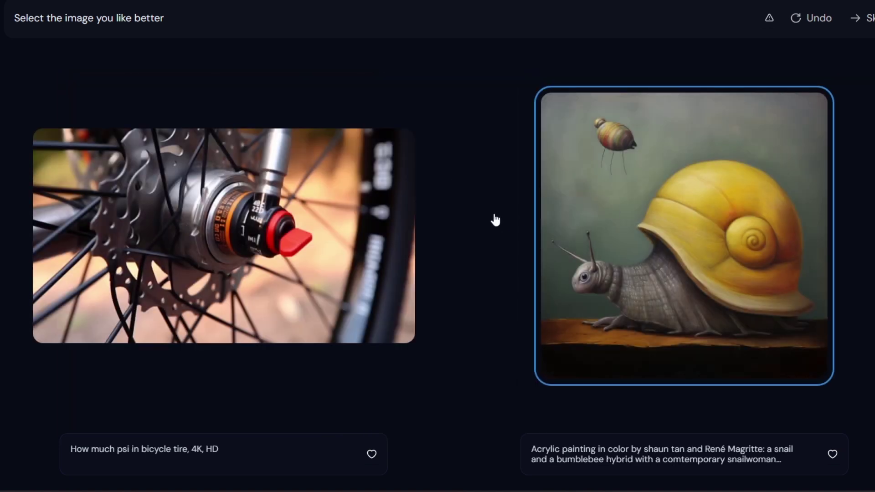
click(708, 208)
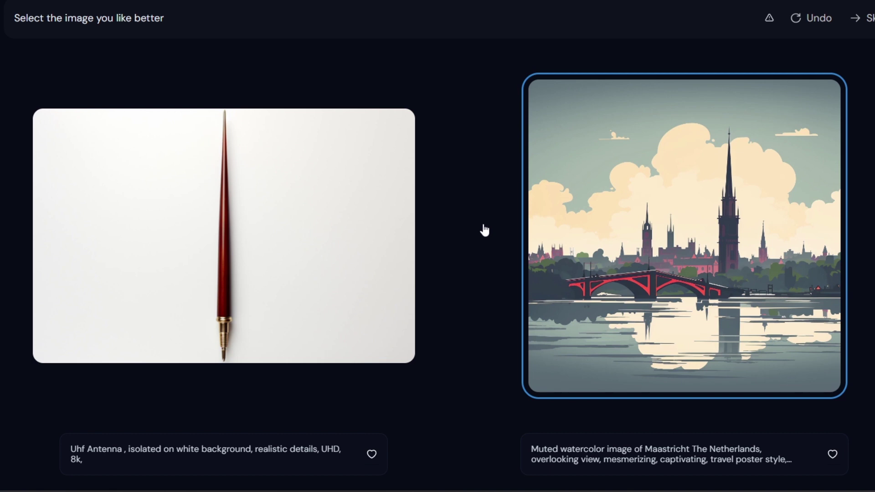
click(598, 214)
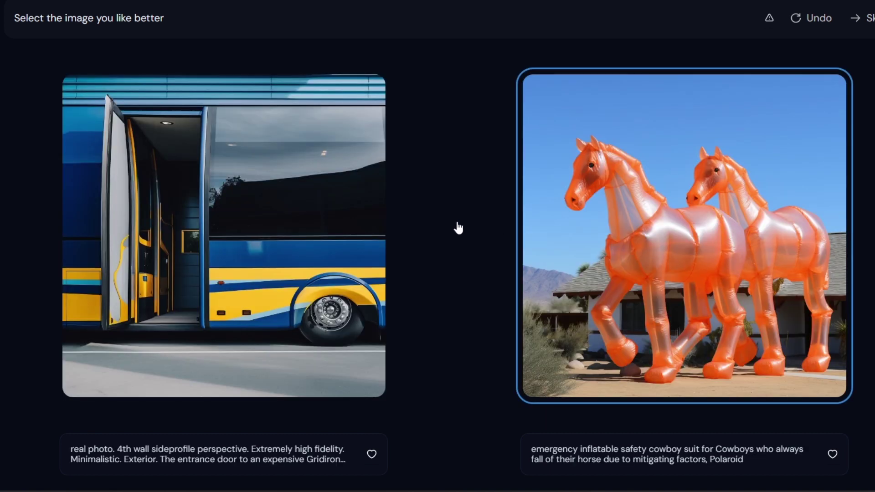